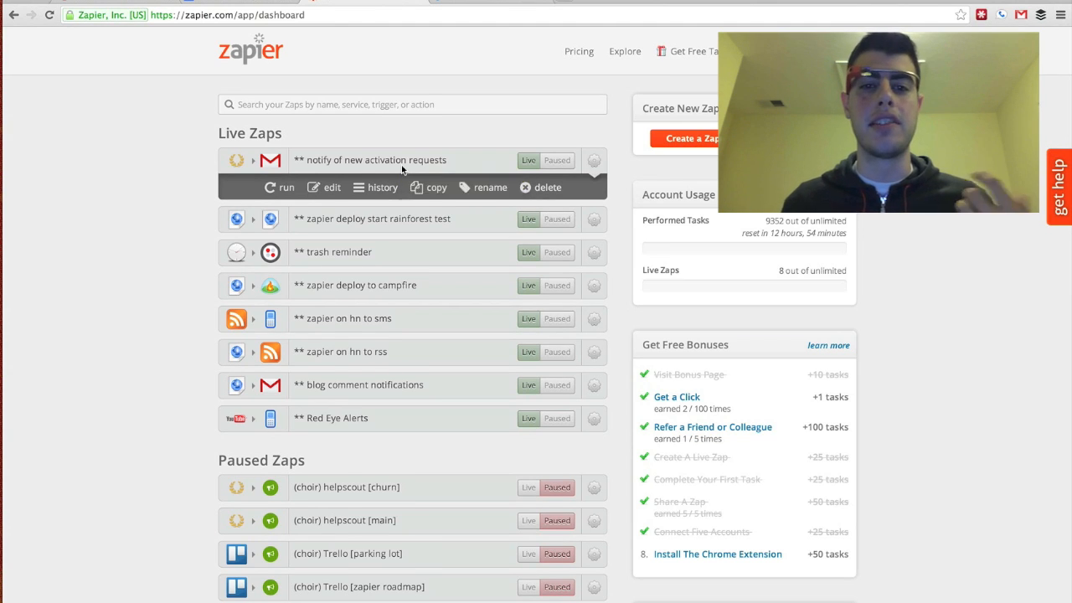
# - Start a new Zap with Google Glass 'Shared Item' as the trigger
pyautogui.click(414, 162)
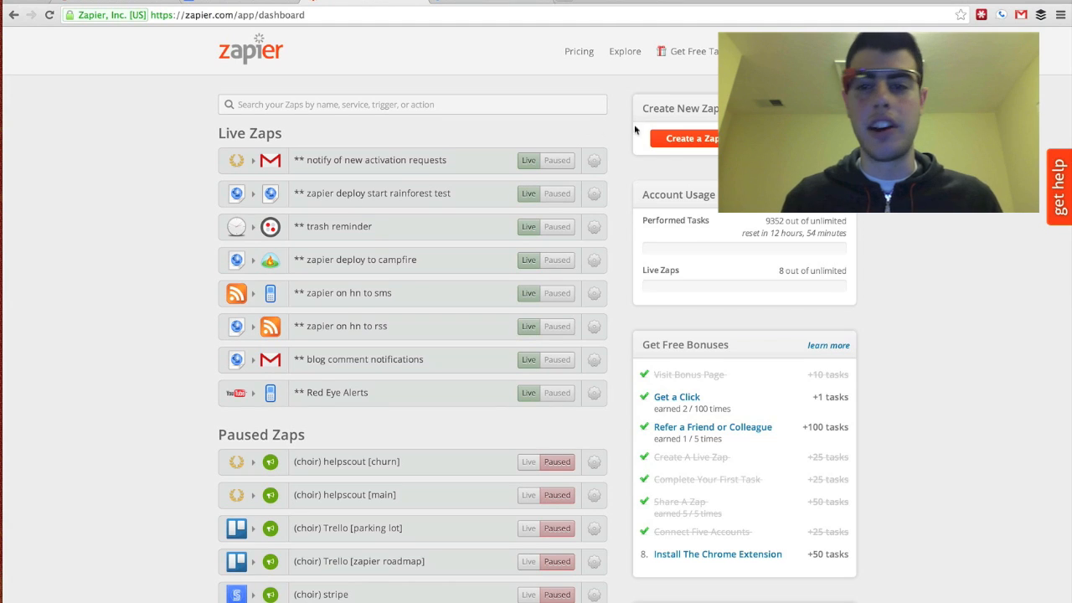
pyautogui.click(669, 140)
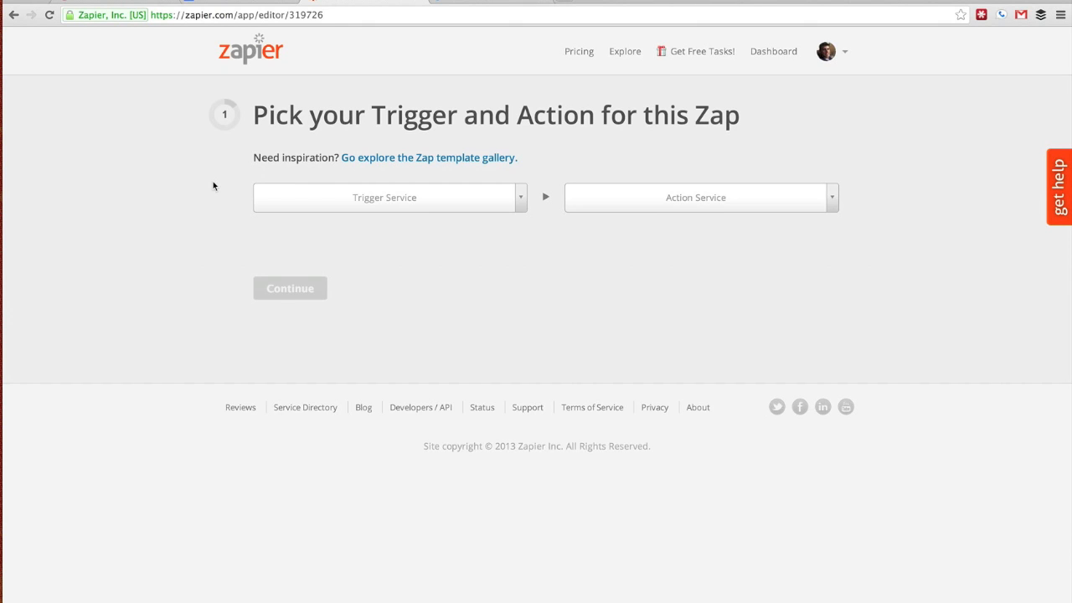
pyautogui.click(291, 195)
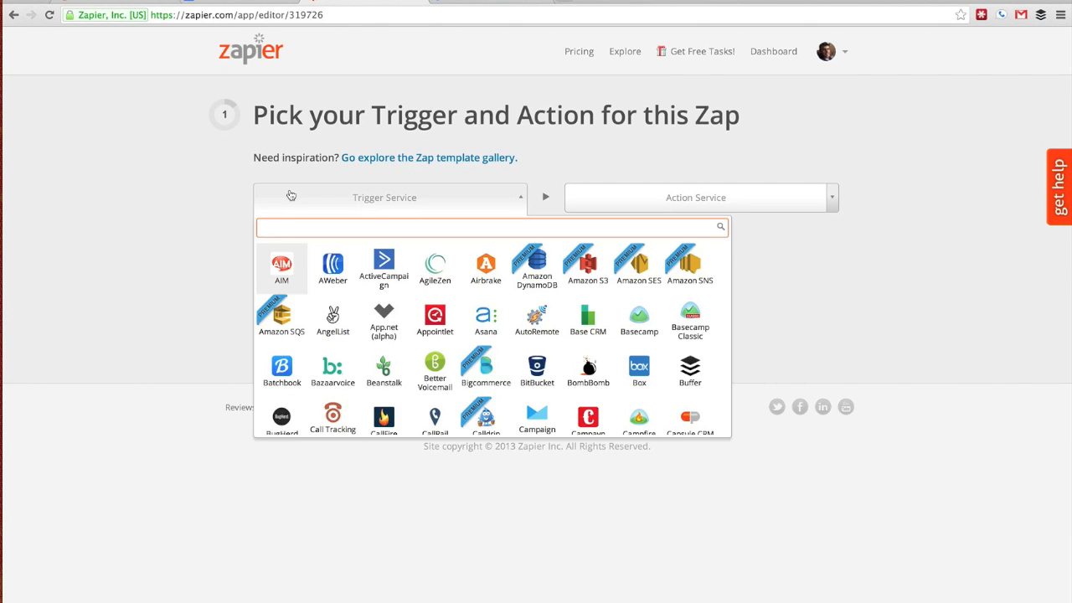
pyautogui.write('glass')
pyautogui.press('Return')
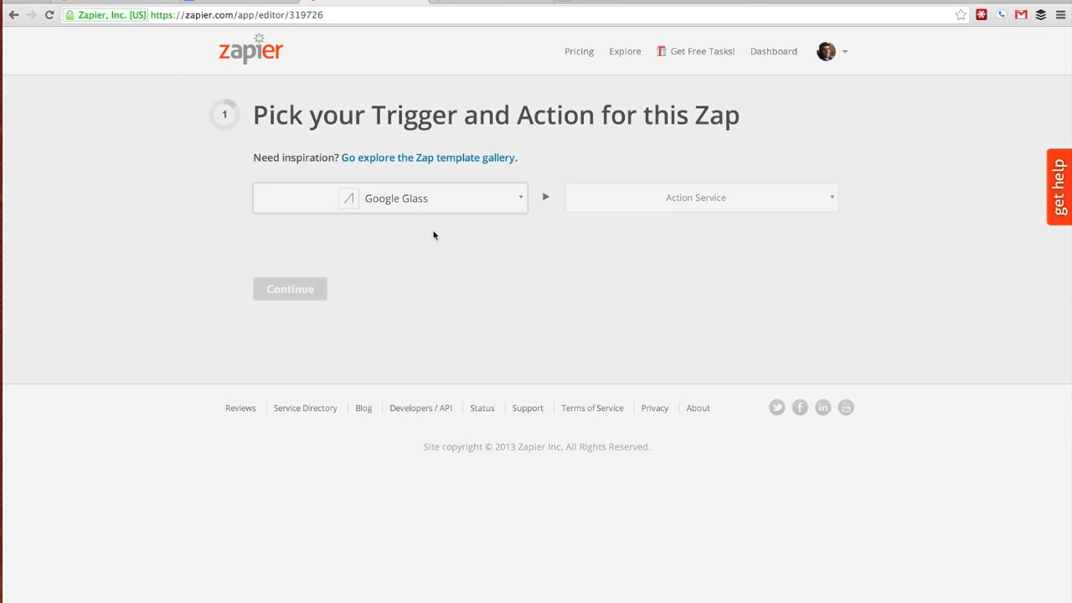
pyautogui.click(441, 242)
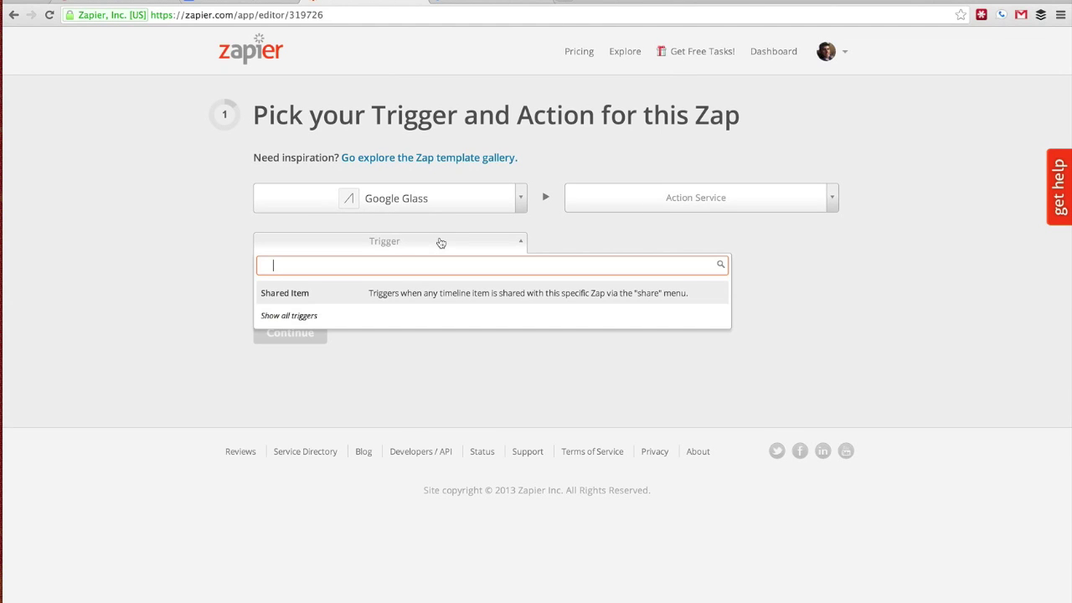
pyautogui.click(410, 295)
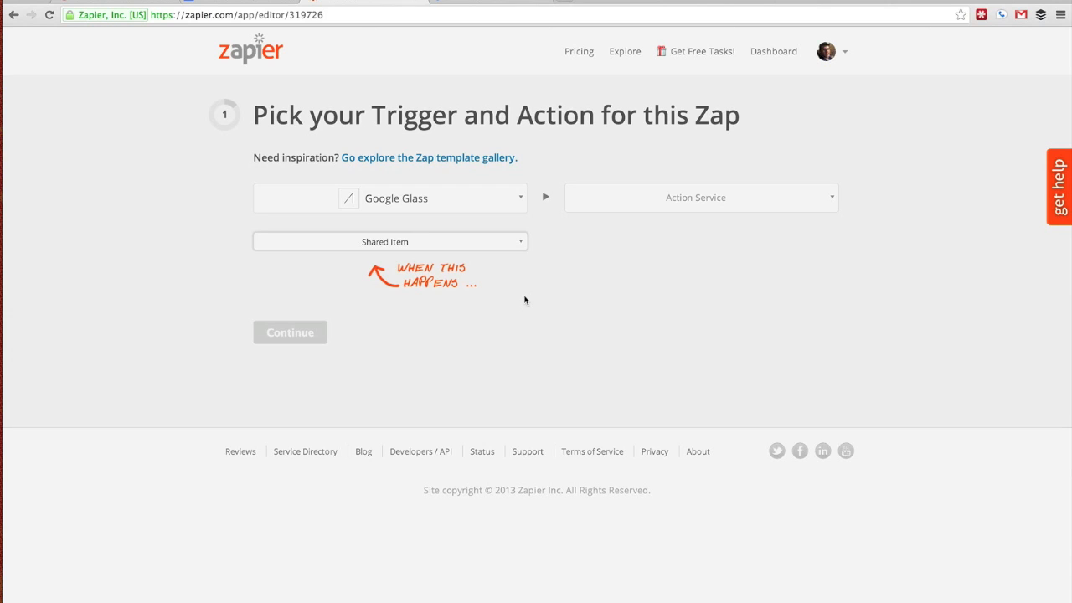
# - Set Dropbox 'Copy File from Trigger' as the action and continue past the Glass account
pyautogui.click(641, 204)
pyautogui.write('dropb')
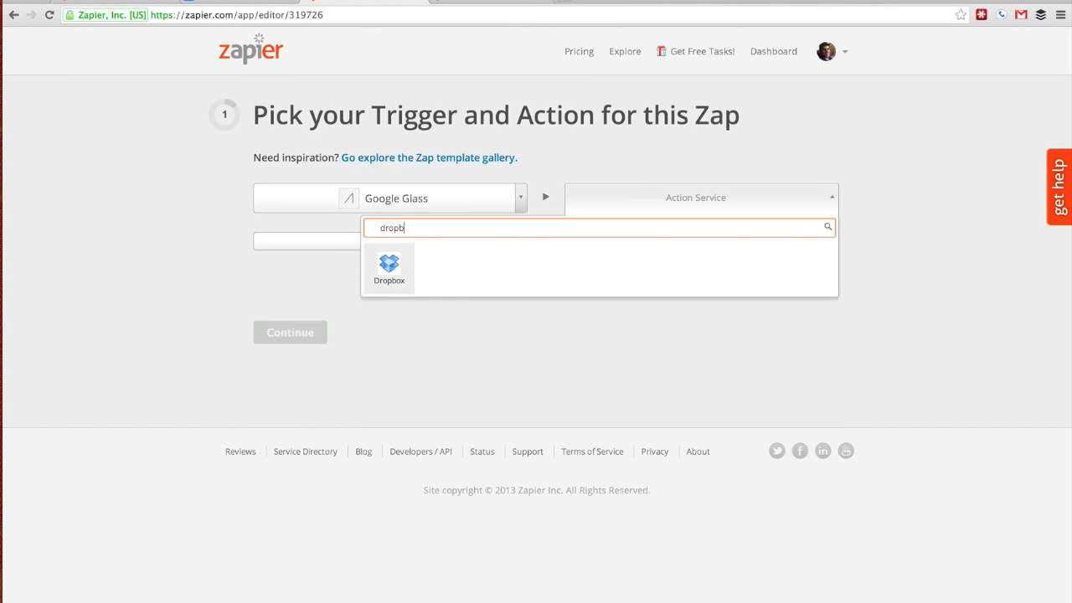
pyautogui.press('Return')
pyautogui.click(628, 242)
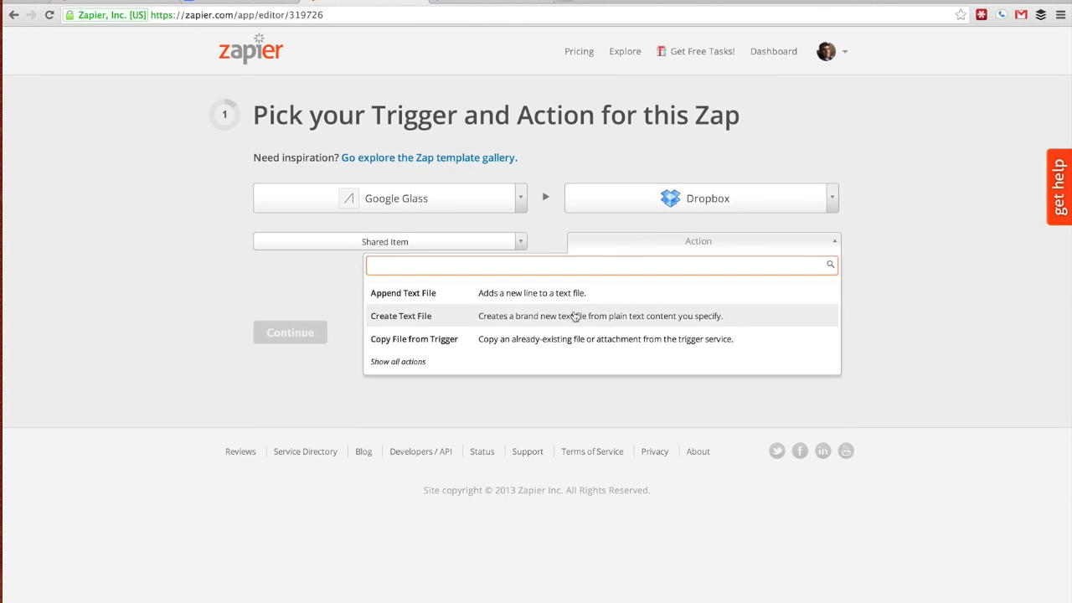
pyautogui.click(569, 338)
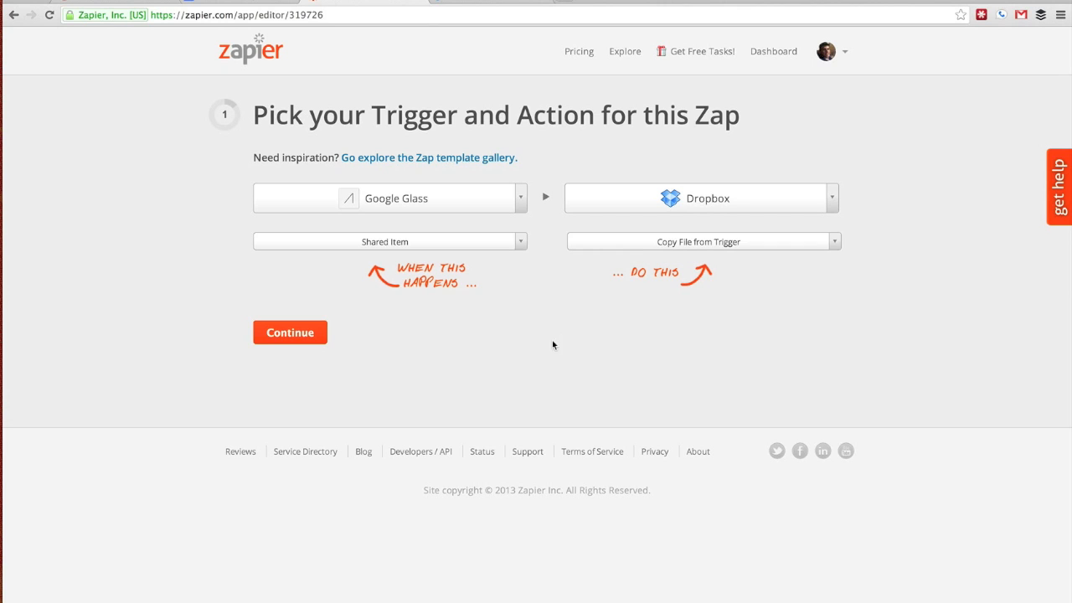
pyautogui.click(289, 332)
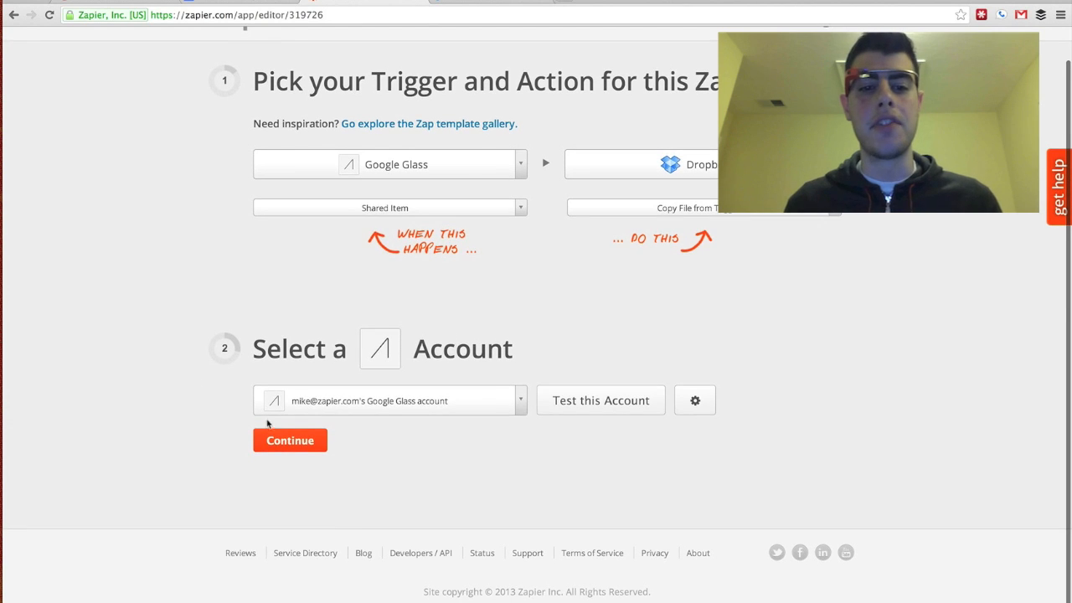
pyautogui.click(271, 440)
# - Choose the test Dropbox account, skip filters, and reveal the data available for the File field
pyautogui.click(379, 406)
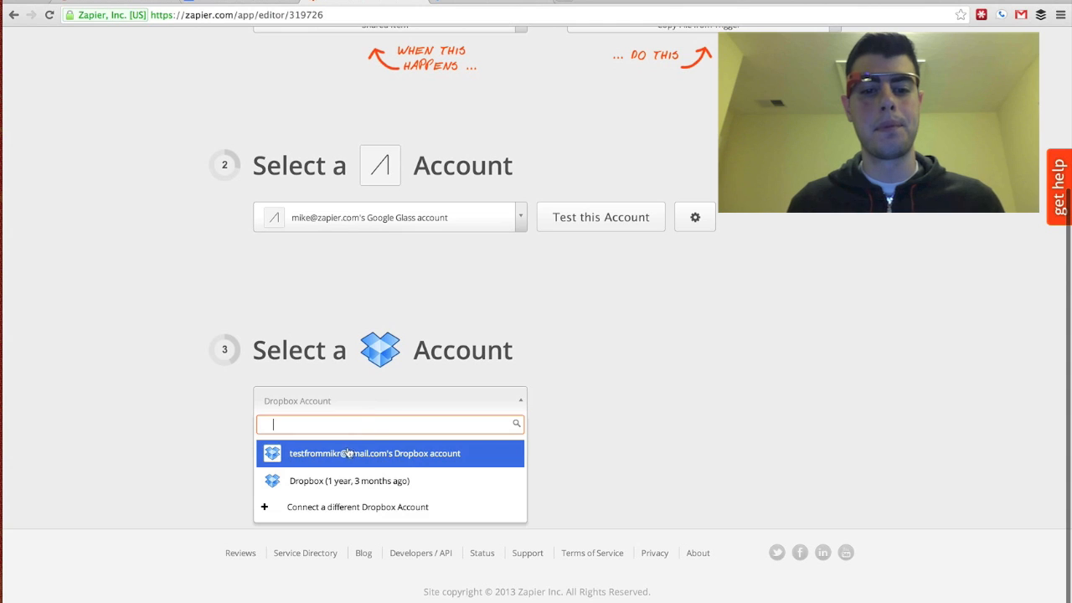
pyautogui.click(348, 453)
pyautogui.click(293, 443)
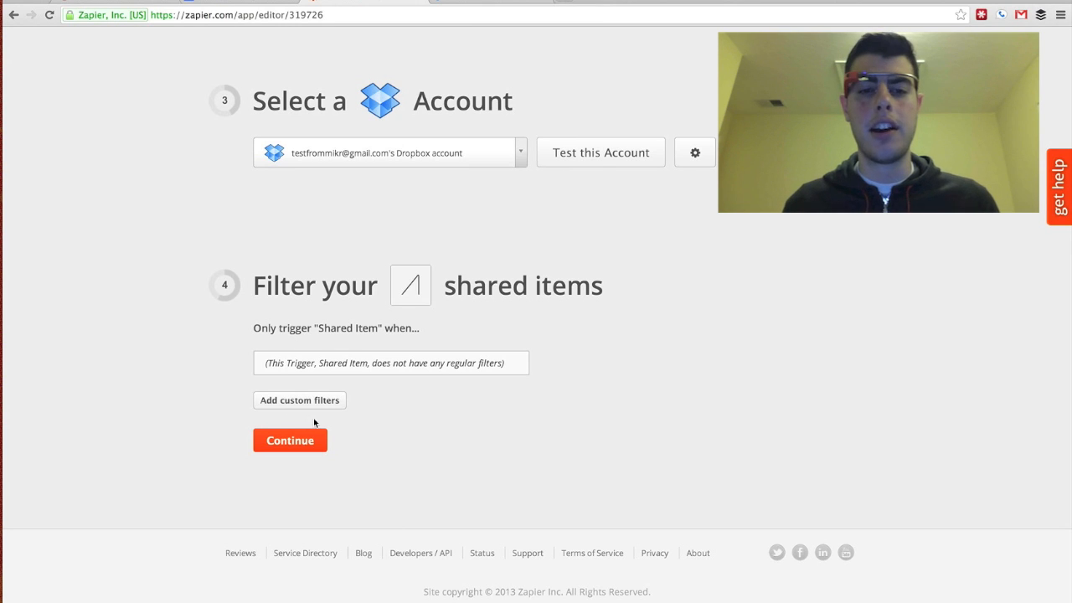
pyautogui.click(301, 436)
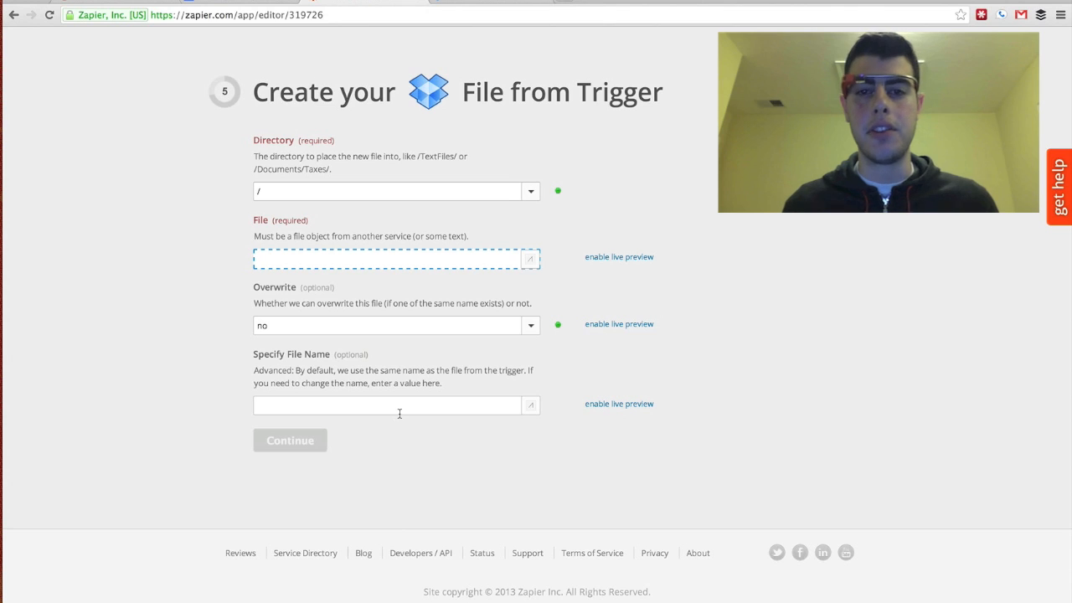
pyautogui.click(531, 264)
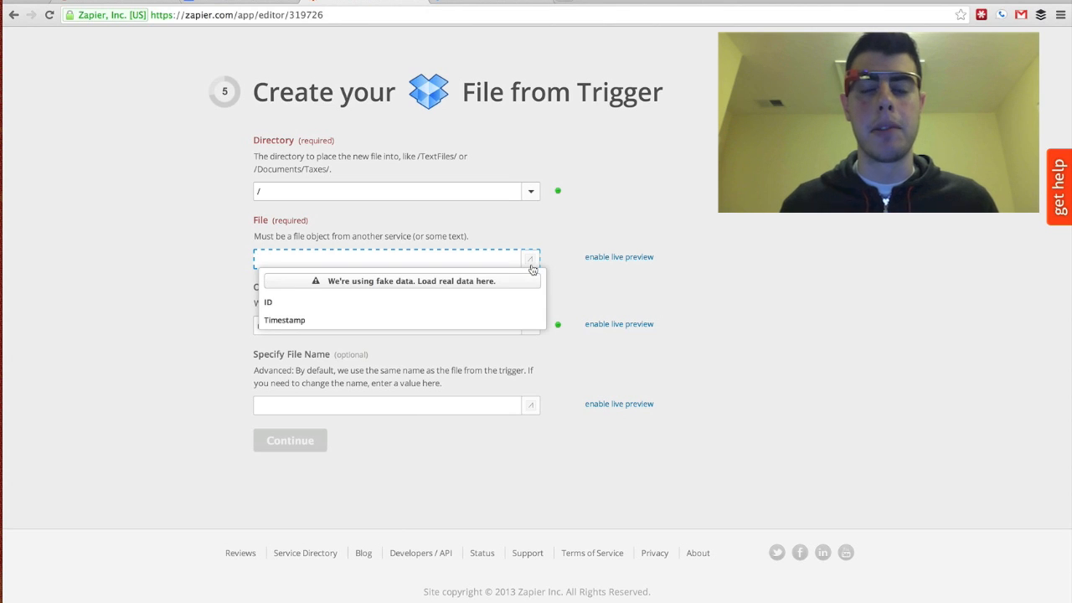
# - Request real sample data from Google Glass for the File field
pyautogui.click(483, 285)
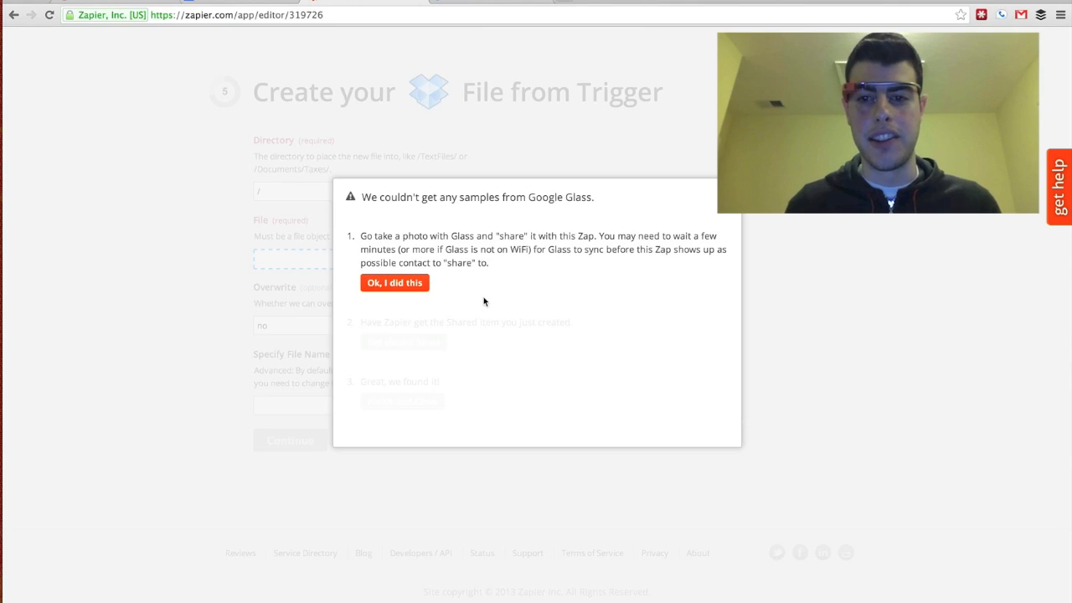
# - Confirm a photo was shared, fetch the shared Glass item (retrying once), and close the samples dialog
pyautogui.click(408, 288)
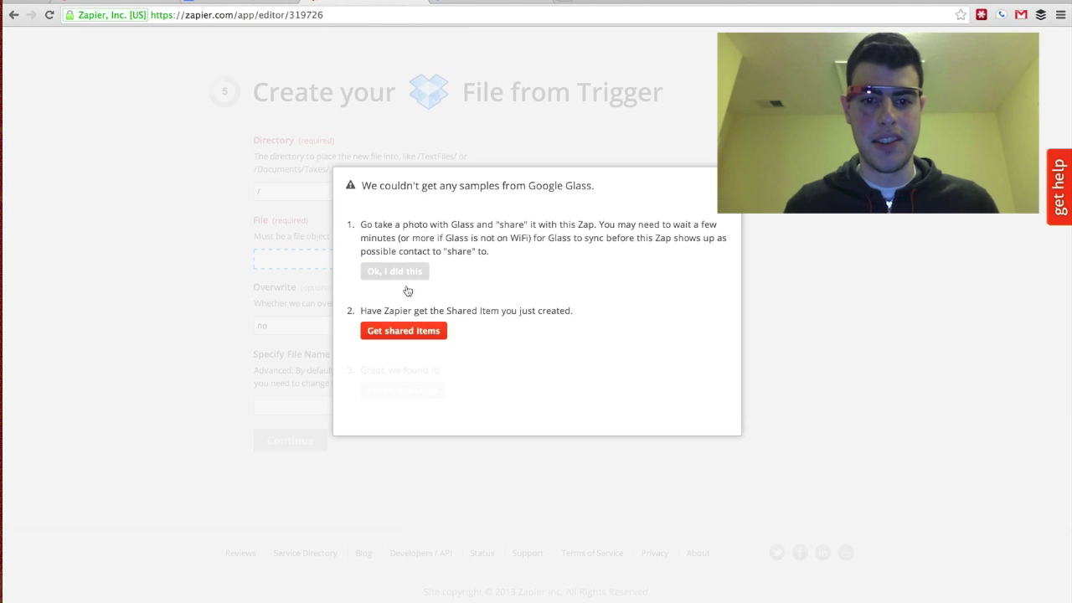
pyautogui.click(421, 333)
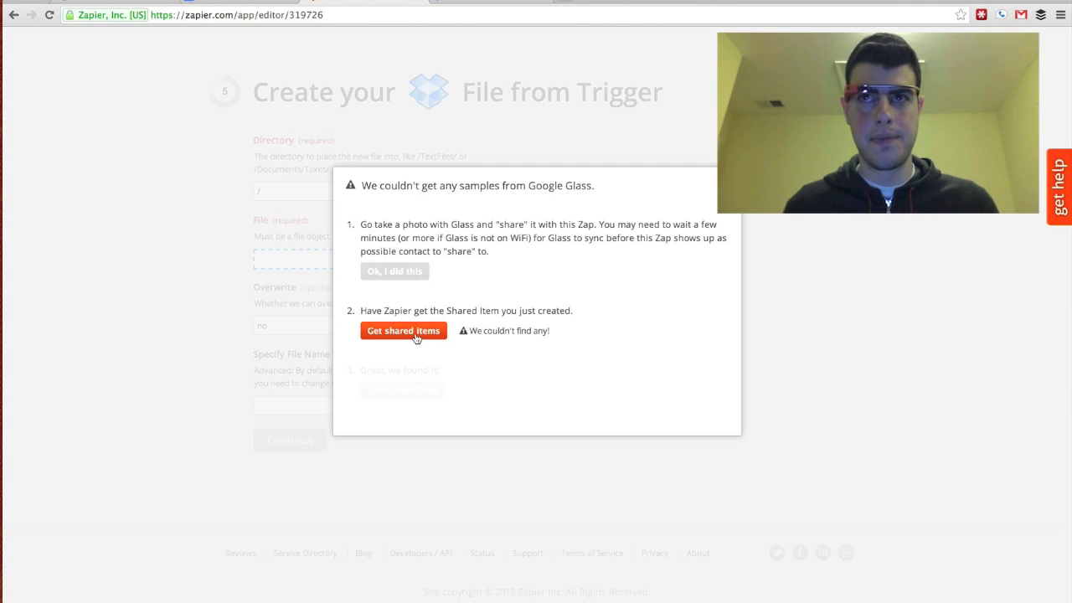
pyautogui.click(416, 335)
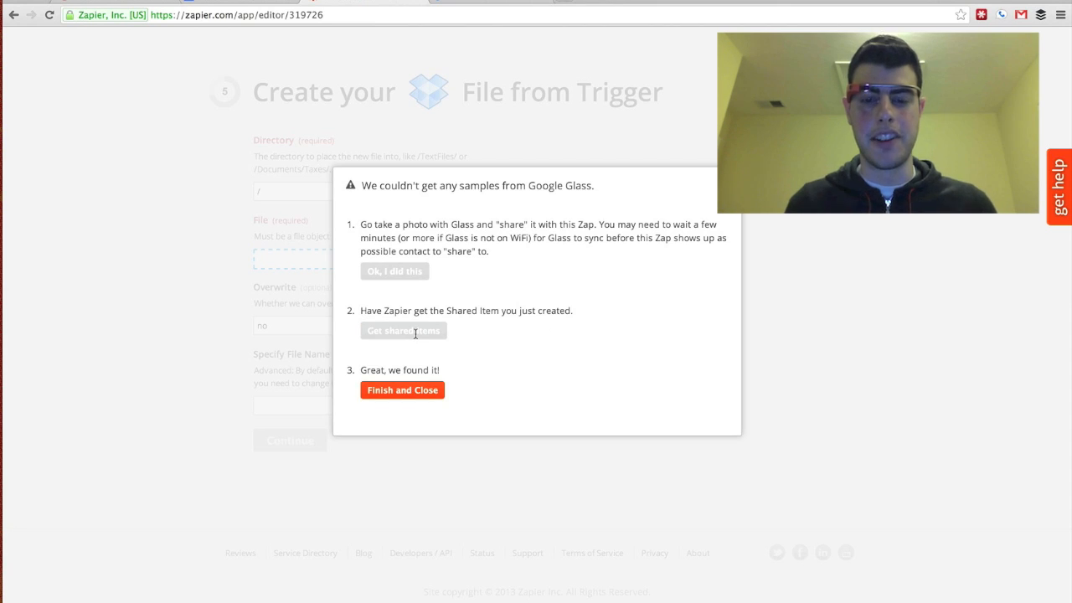
pyautogui.click(404, 391)
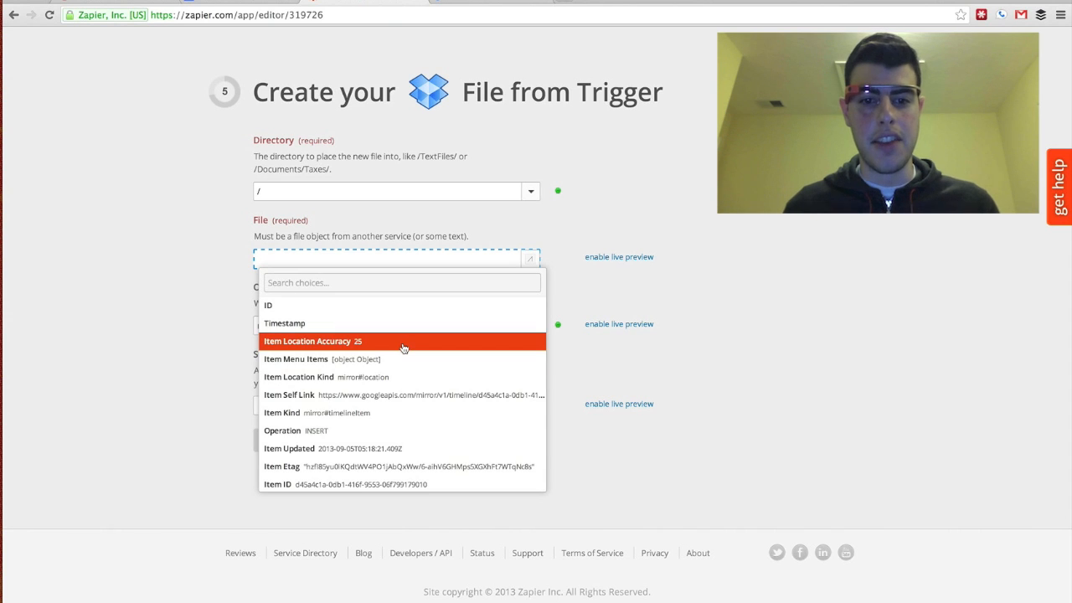
pyautogui.scroll(-5, 394, 377)
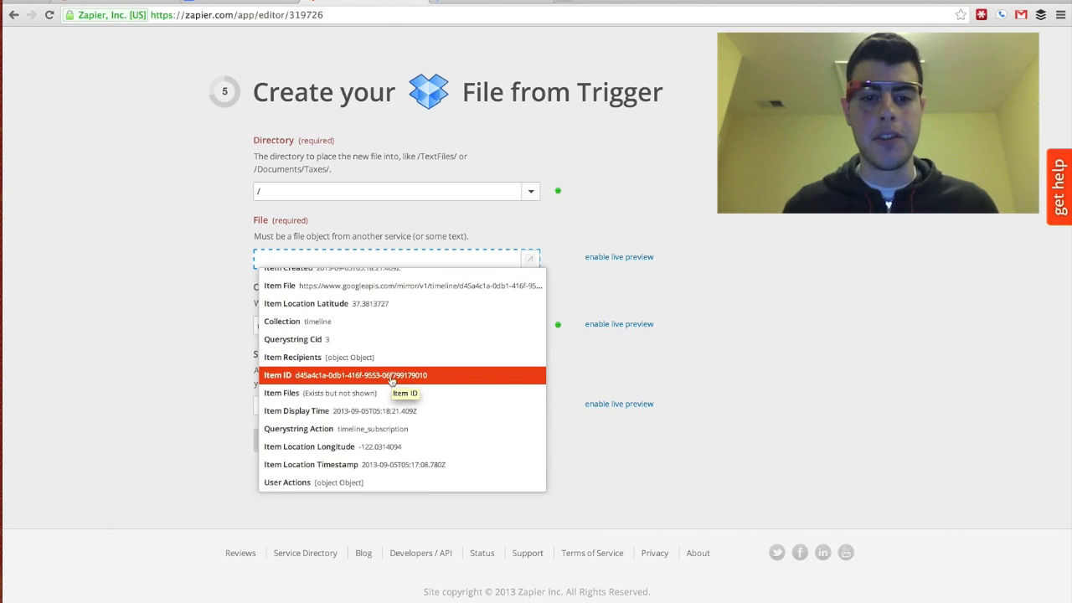
# - Set the file to copy to Glass 'Item Files' and keep '/' as the Dropbox directory
pyautogui.click(354, 402)
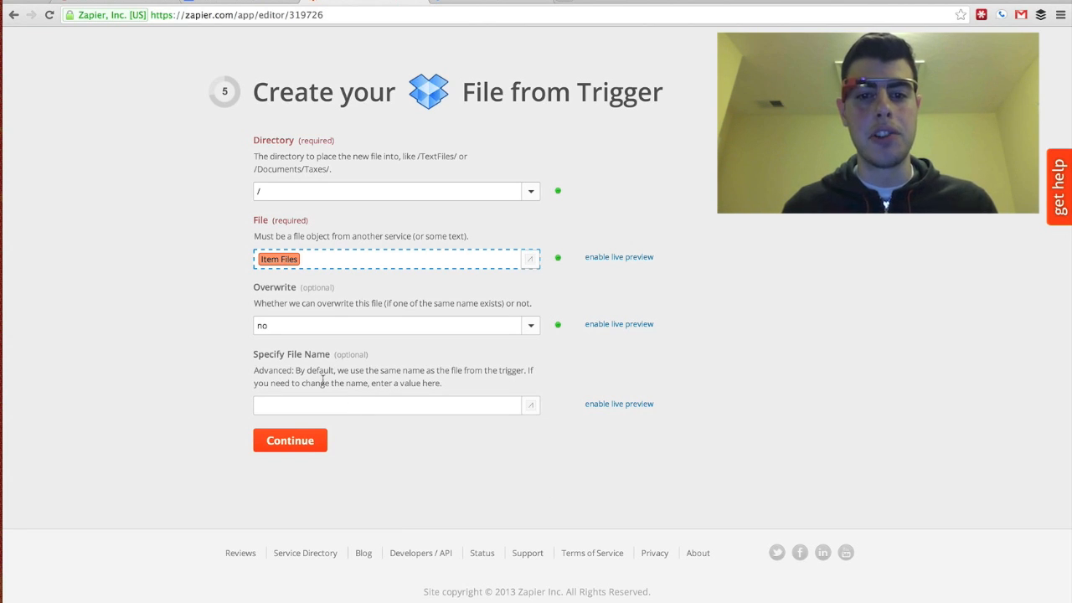
pyautogui.click(496, 199)
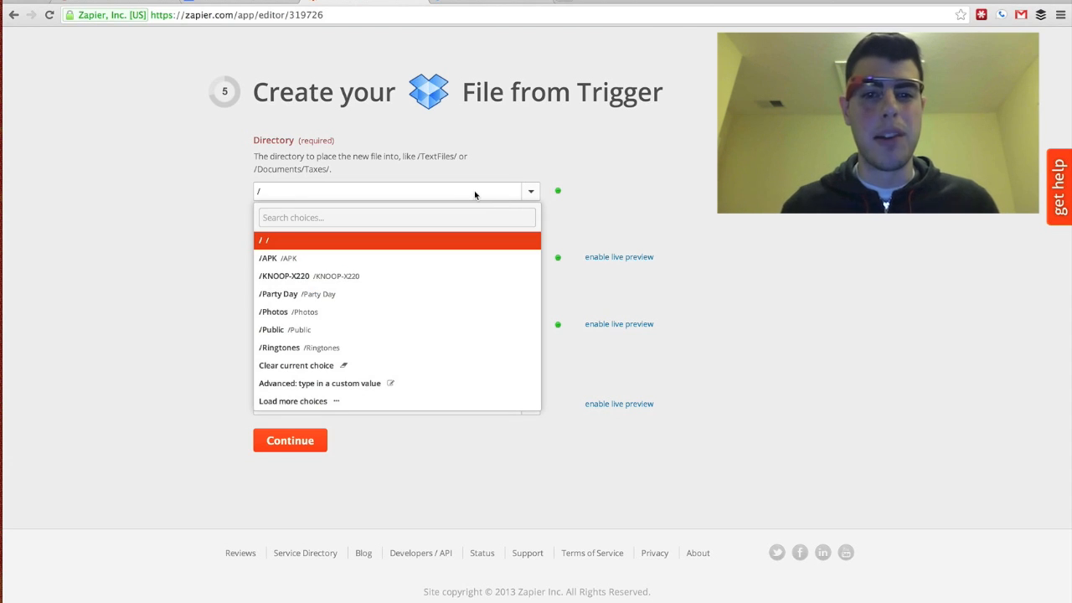
pyautogui.click(474, 190)
# - Load a sample shared Glass item, review the copy-file values, send the test, and go to Dropbox
pyautogui.click(288, 441)
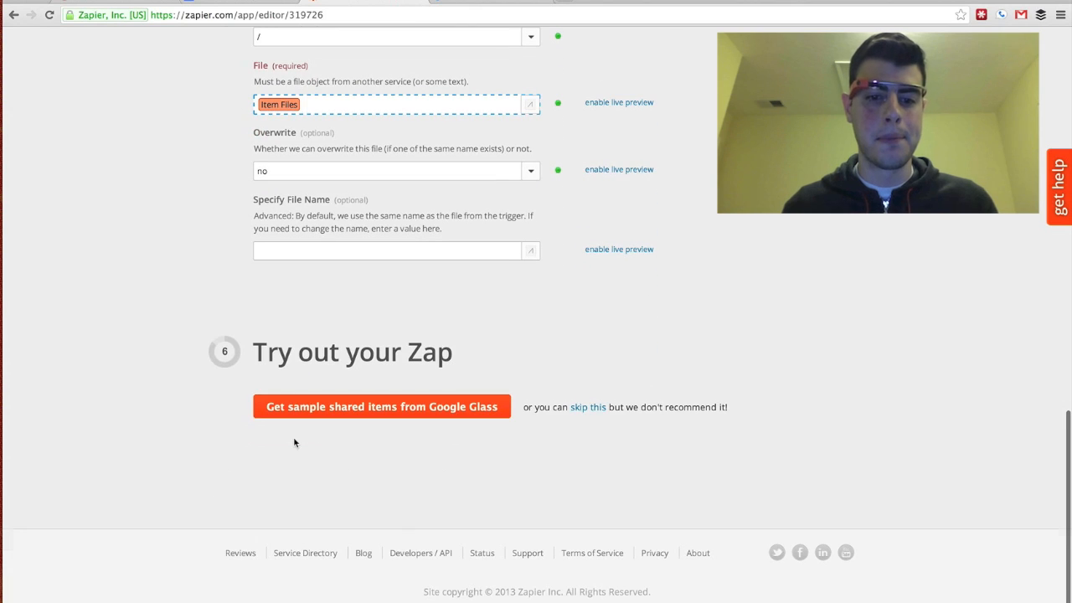
pyautogui.click(454, 411)
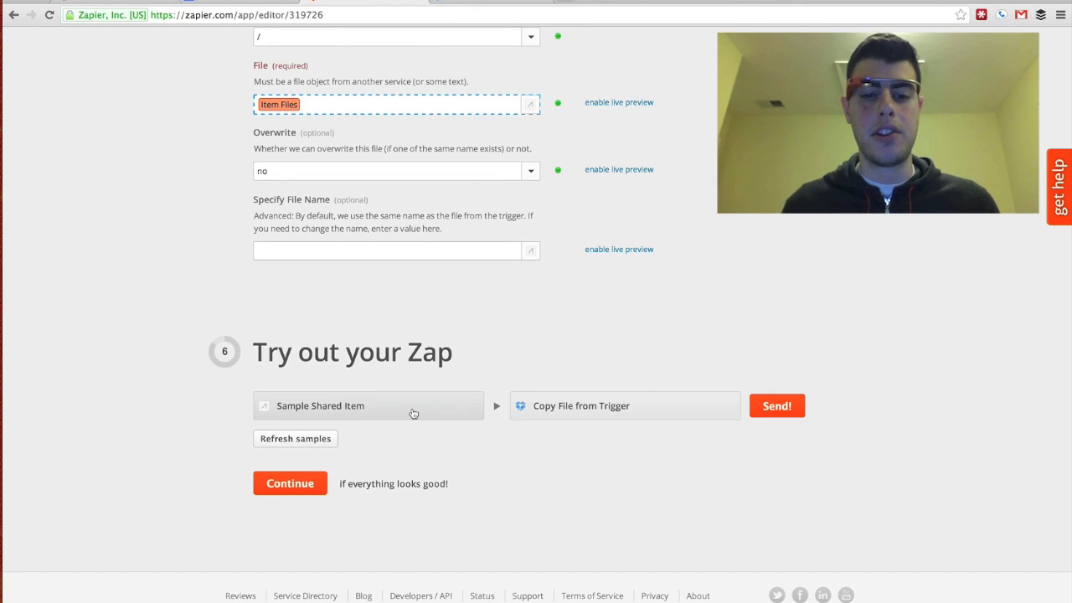
pyautogui.click(595, 416)
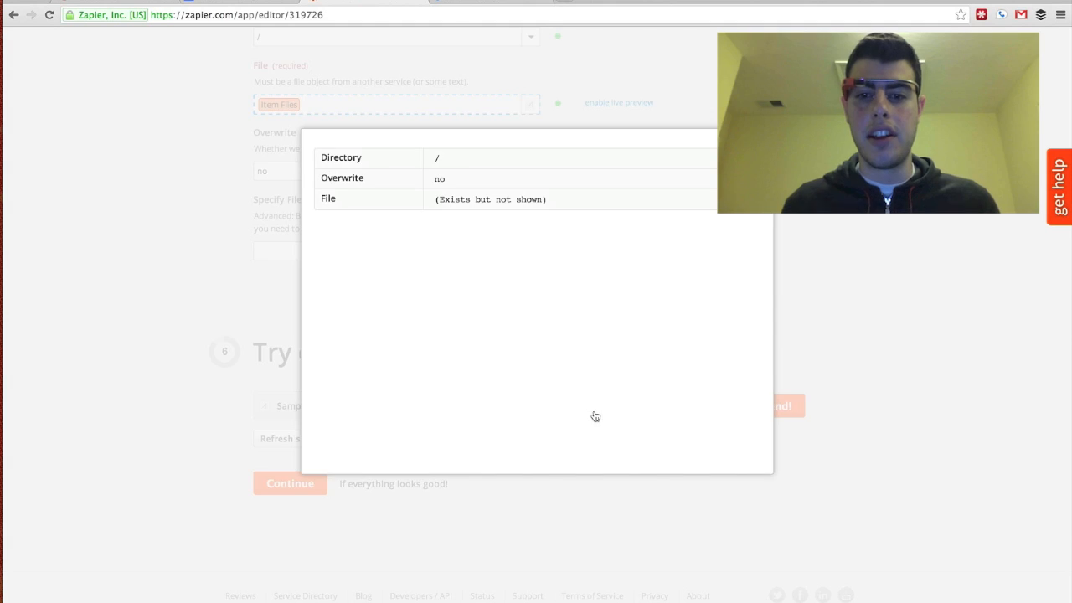
pyautogui.click(795, 451)
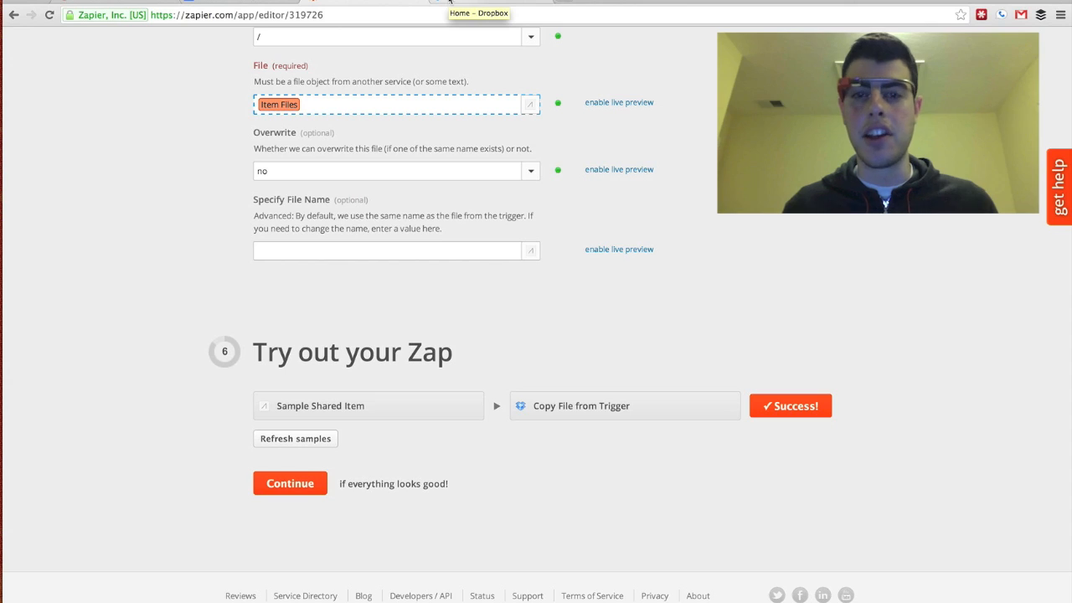
pyautogui.click(449, 2)
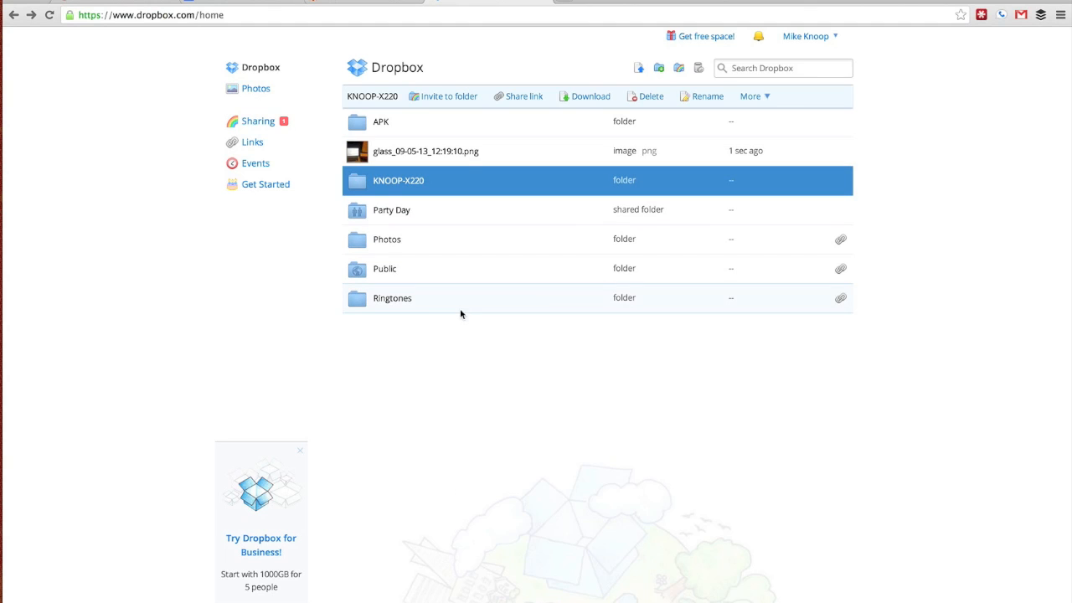
# - Preview the newly copied glass_09-05-13 PNG in the Dropbox lightbox
pyautogui.click(466, 161)
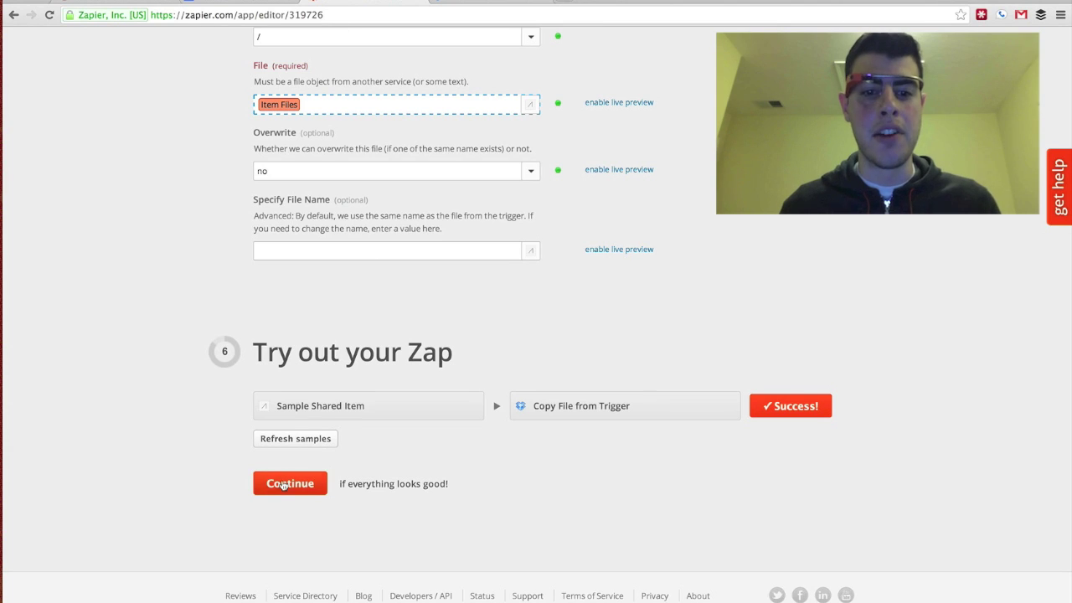
pyautogui.scroll(-5, 282, 483)
# - Name the Zap 'Glass to Dropbox' and make it live
pyautogui.click(381, 406)
pyautogui.write('Glass ')
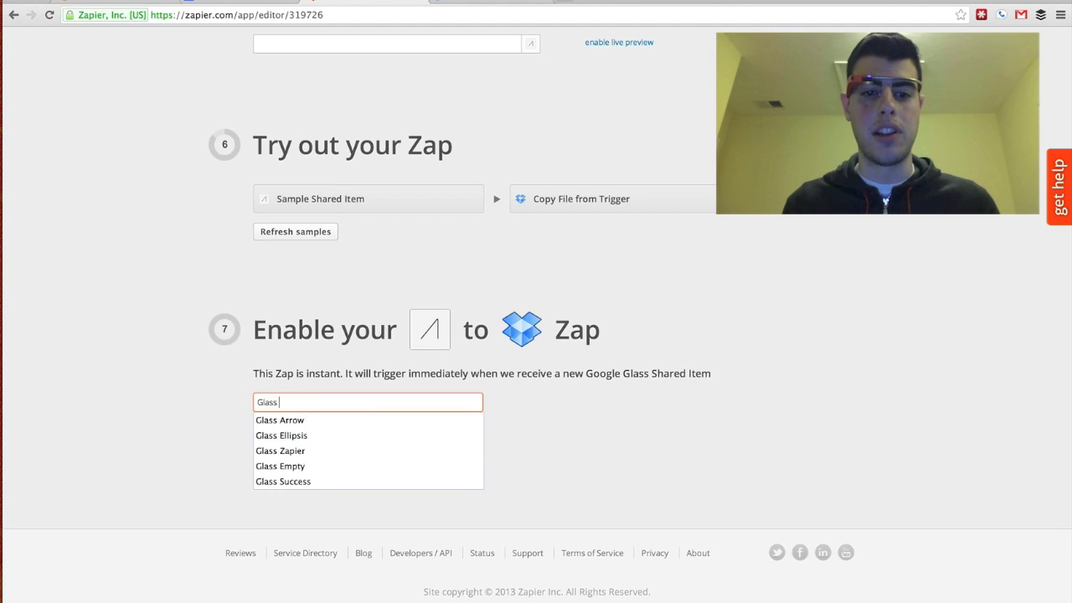
pyautogui.write('to Dropbox')
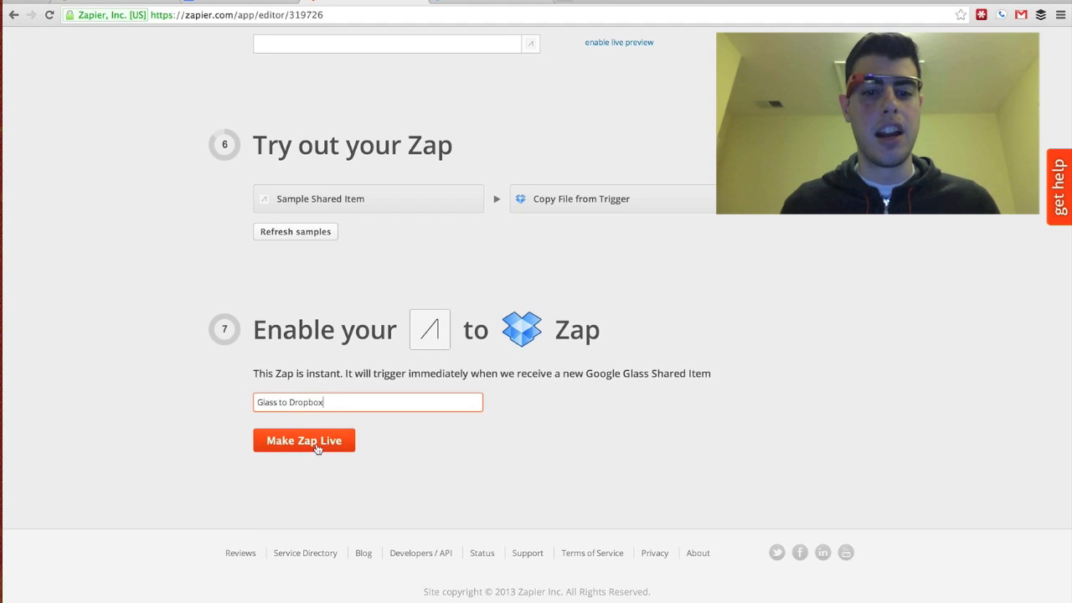
pyautogui.click(316, 442)
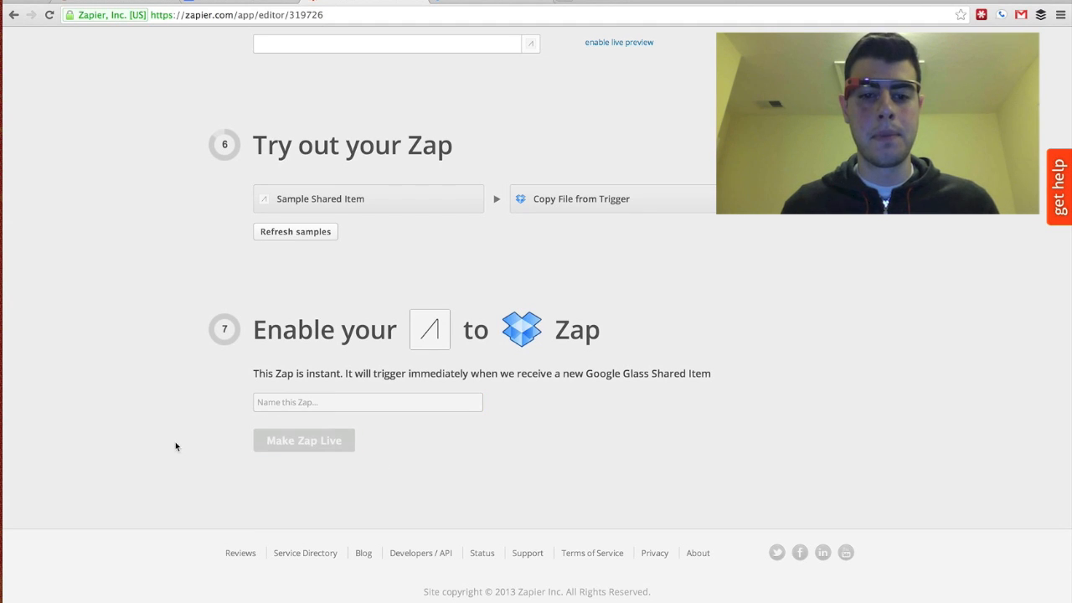